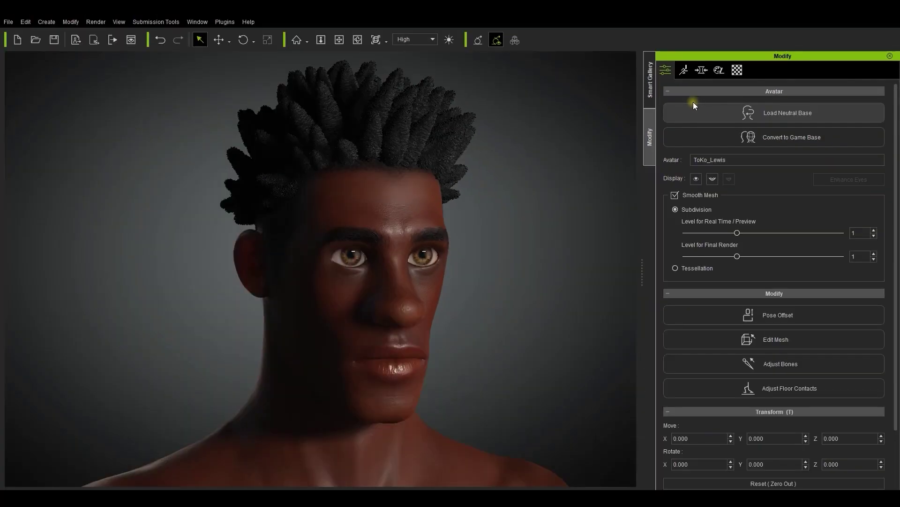
- Open the CC3 Base Characters Pack under Smart Gallery's Character > FacialProfile
click(715, 71)
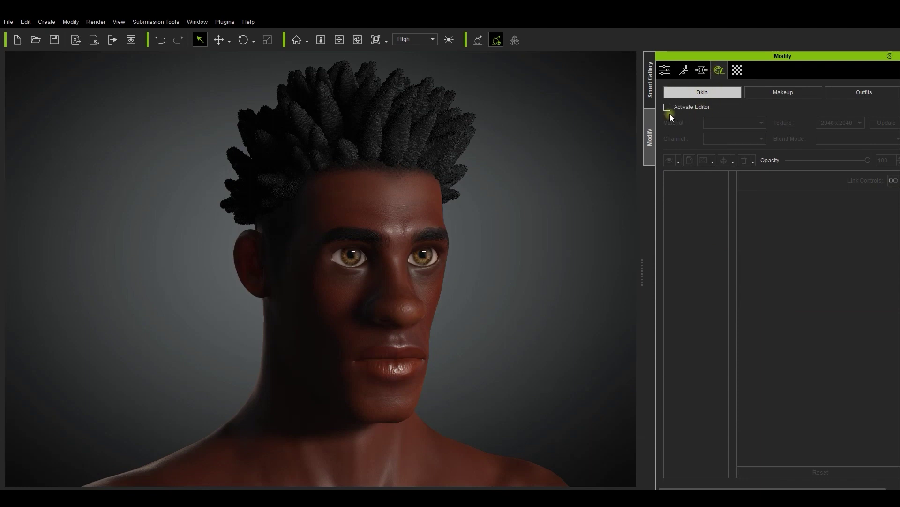
click(646, 80)
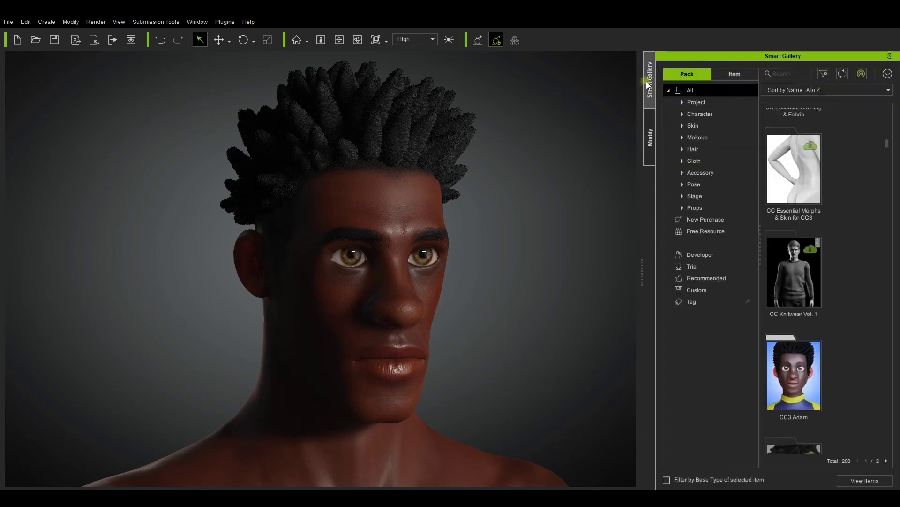
click(683, 113)
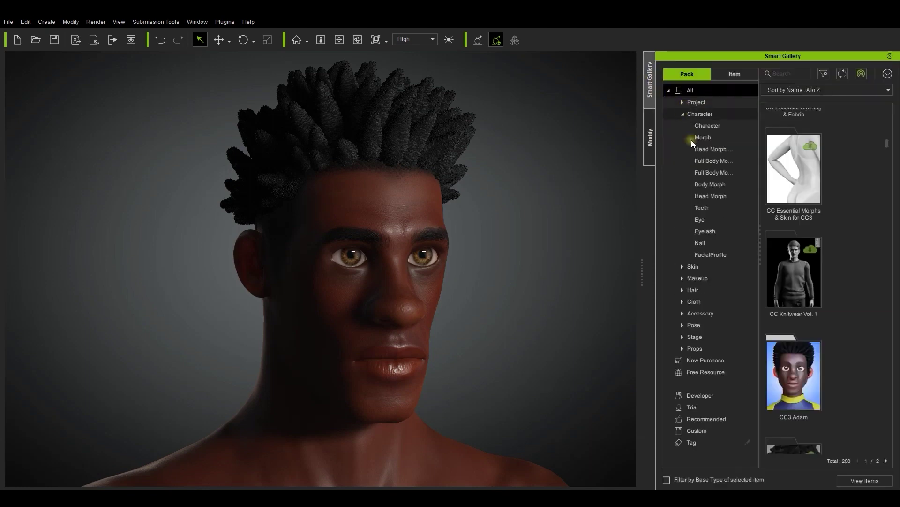
click(722, 256)
double_click(796, 166)
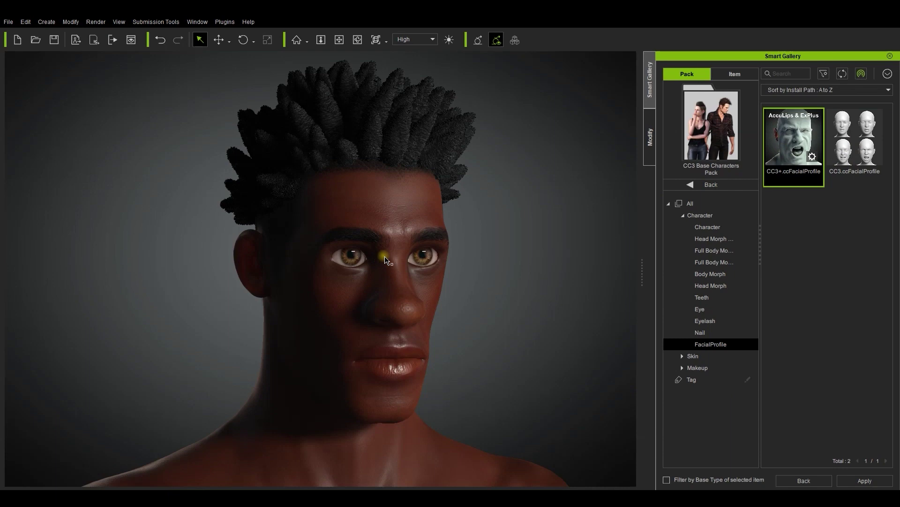
- Apply the CC3+ facial profile to the character and move its dialog aside
drag(348, 249, 321, 260)
drag(438, 117, 518, 244)
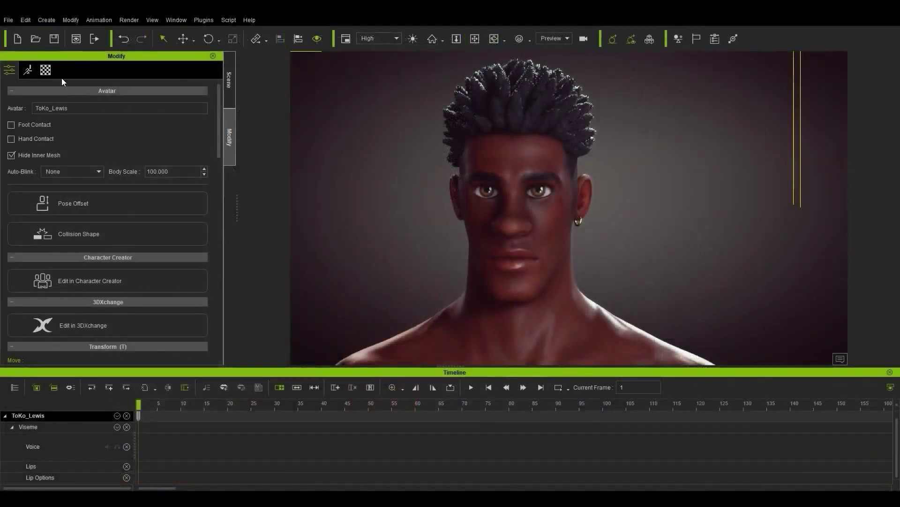
- Open Create Script under Facial in the Motion tab and reposition the voice-source dialog
click(33, 66)
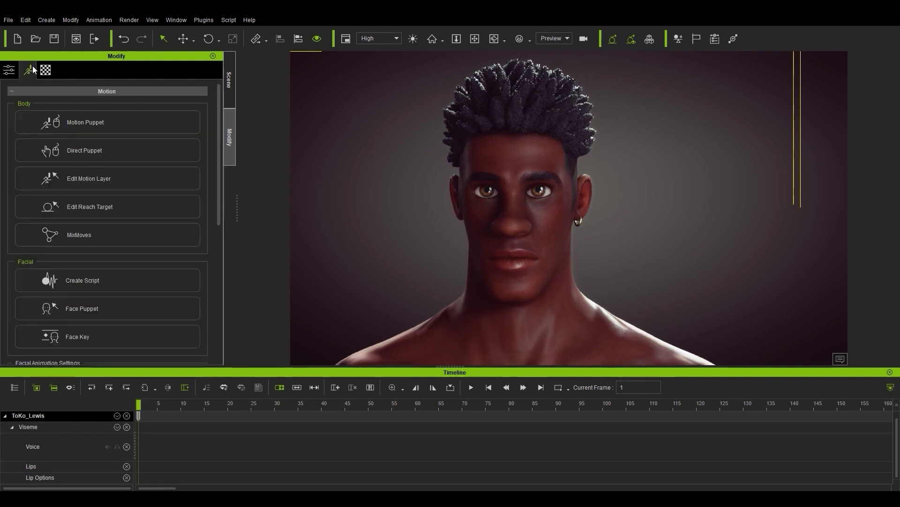
click(84, 279)
drag(344, 154, 326, 107)
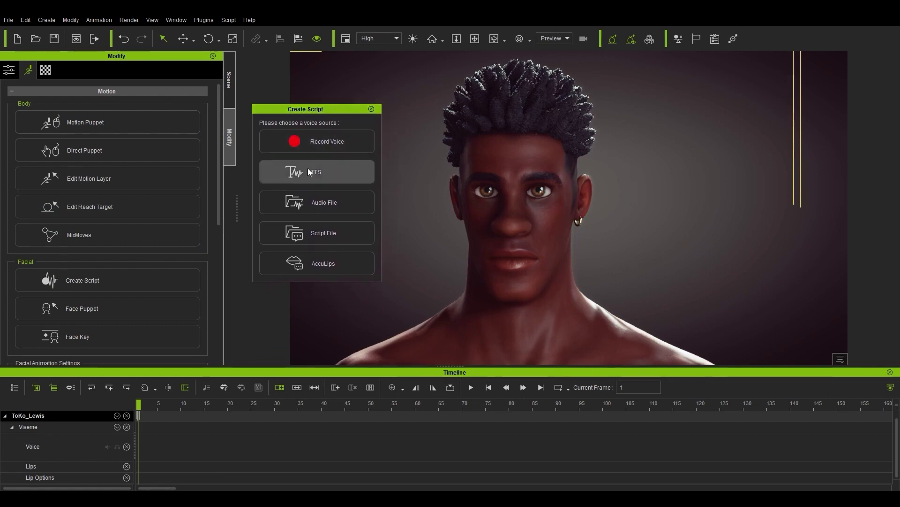
- Choose AccuLips as the voice source, move its window left, then close it
click(299, 266)
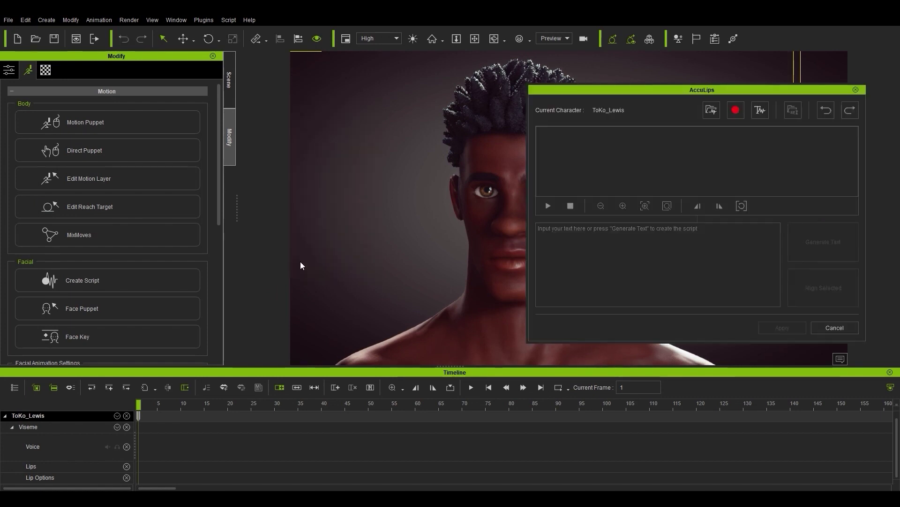
drag(674, 94, 211, 89)
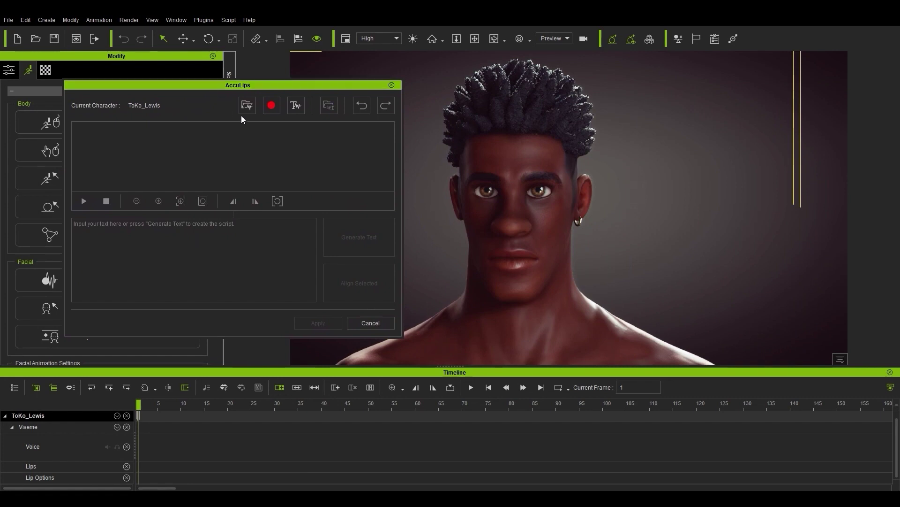
click(391, 85)
- Close the Modify and Scene panels and reopen AccuLips from Animation > Create Script, placed right
click(213, 55)
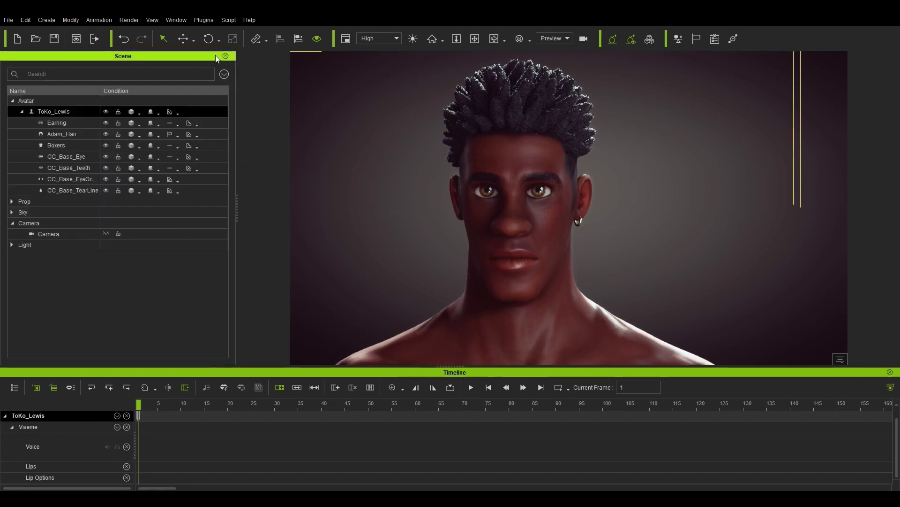
click(225, 55)
click(91, 22)
mouse_move(97, 33)
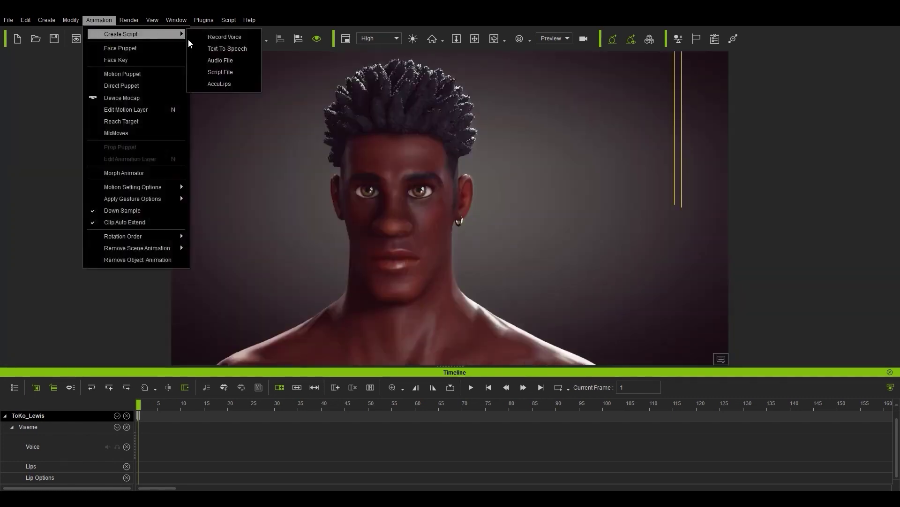
click(214, 85)
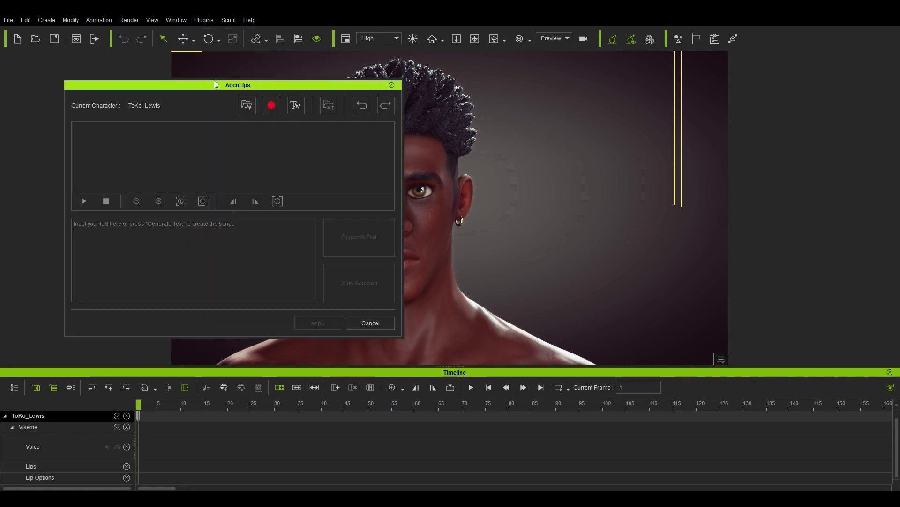
drag(231, 84, 685, 72)
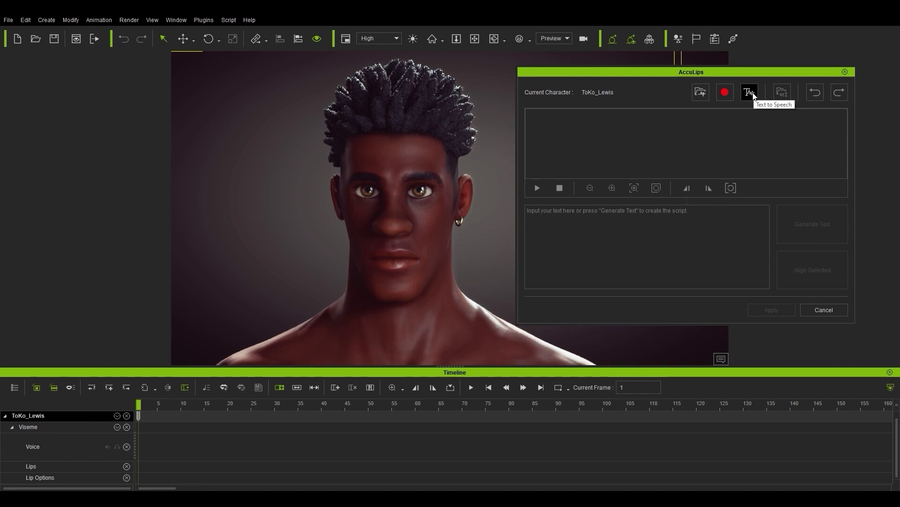
- Load the Lower Energy AccuLipSync_Shorter audio file into AccuLips
click(699, 94)
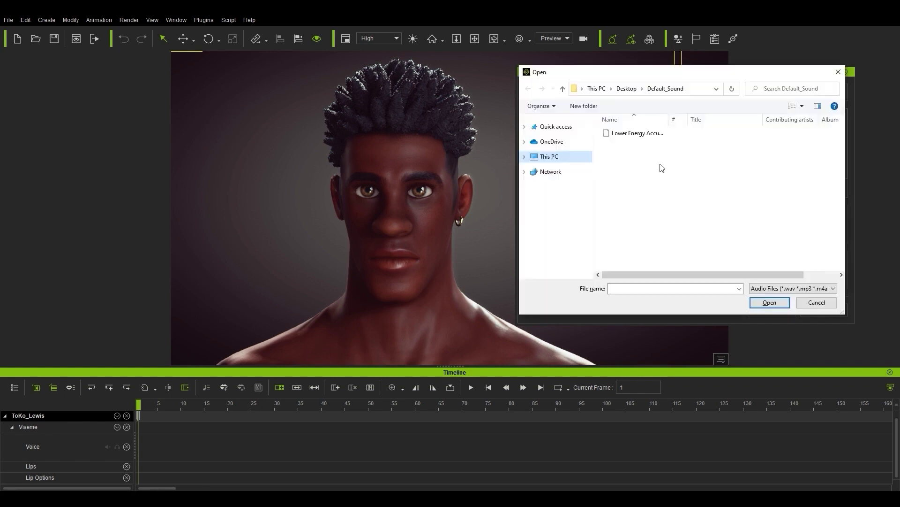
click(622, 134)
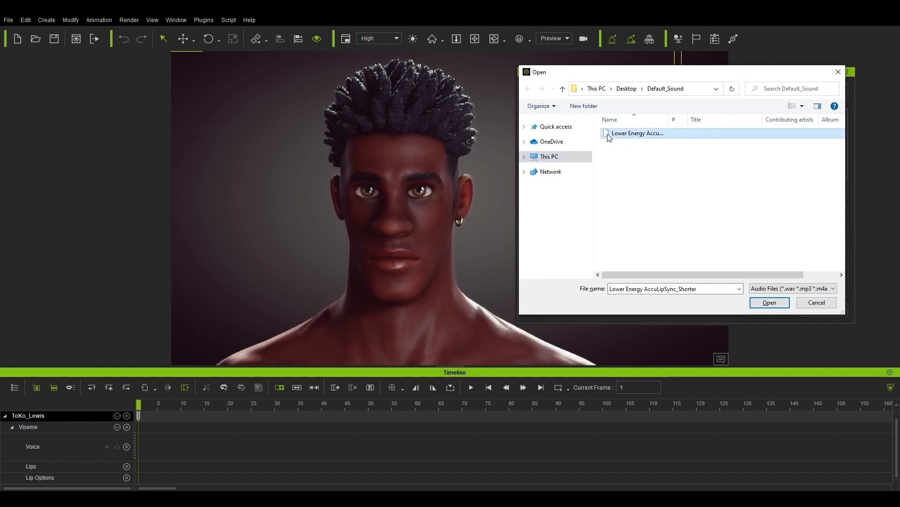
click(757, 300)
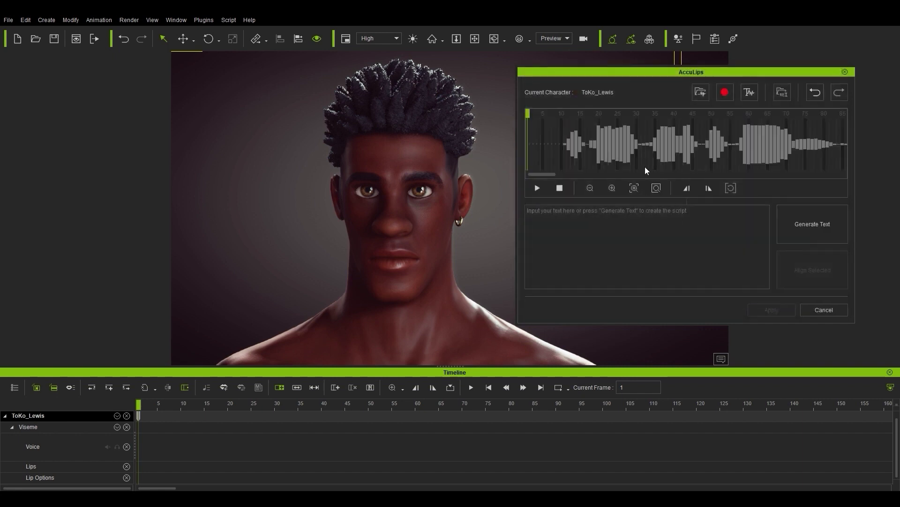
click(535, 192)
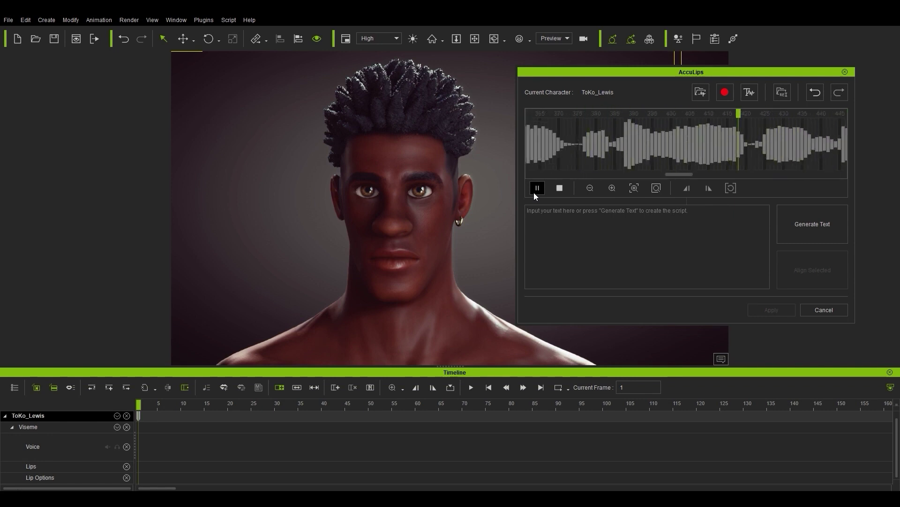
click(560, 188)
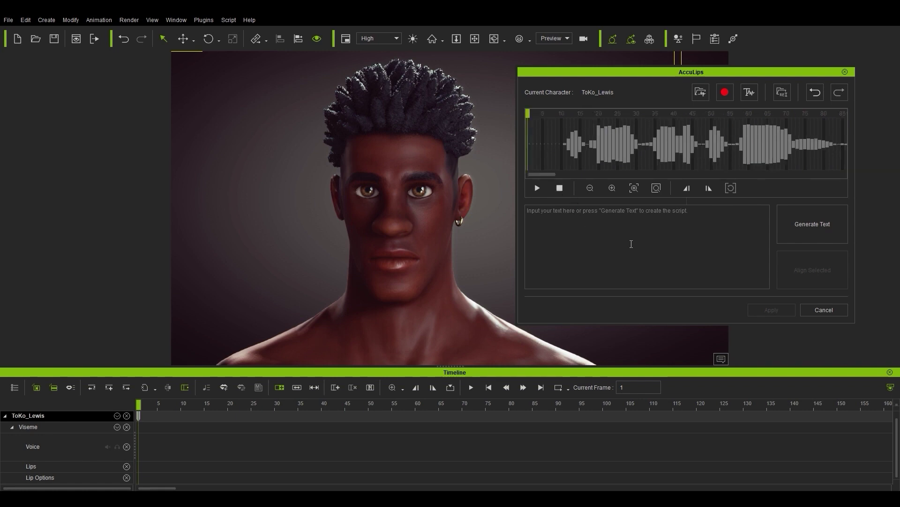
- Generate the transcript, preview its word alignment, and apply the lip-sync to the timeline
click(807, 231)
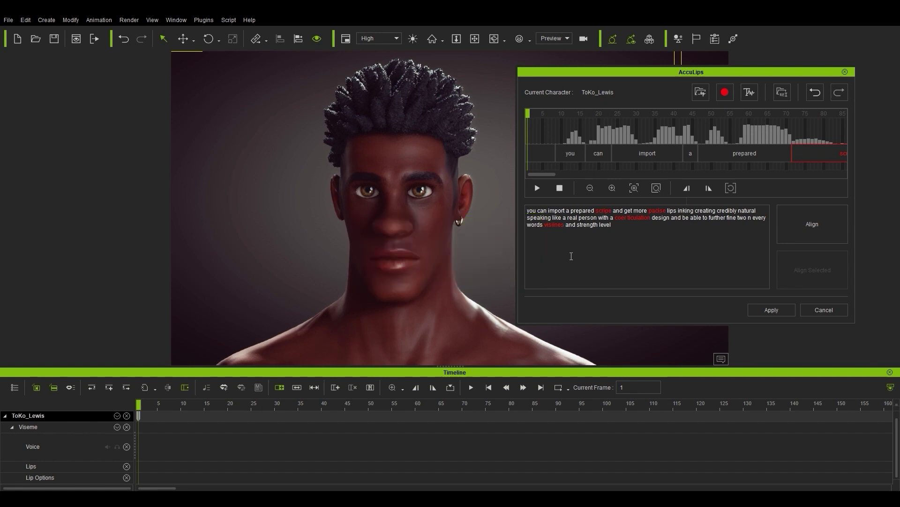
click(540, 189)
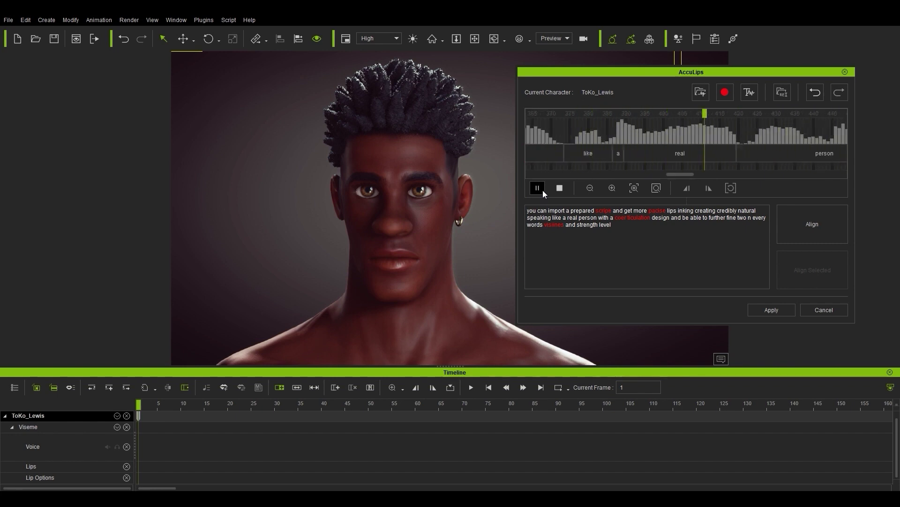
click(559, 188)
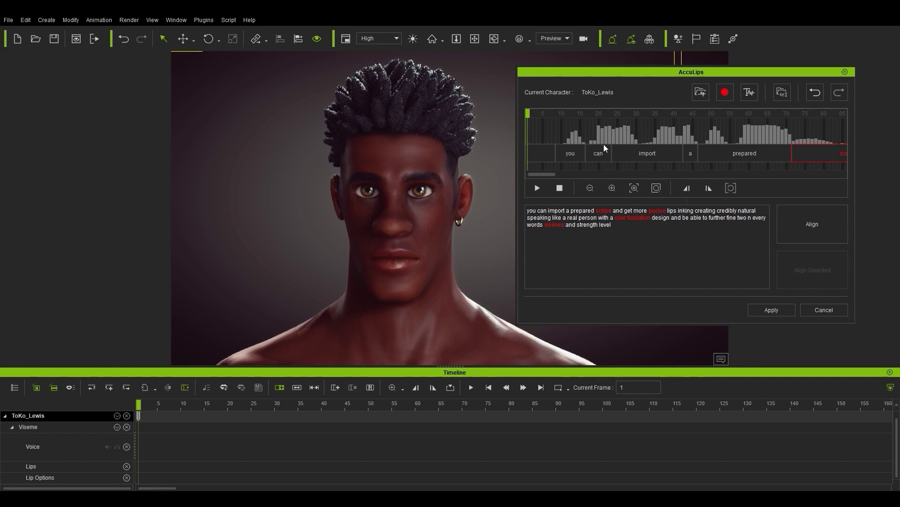
click(761, 307)
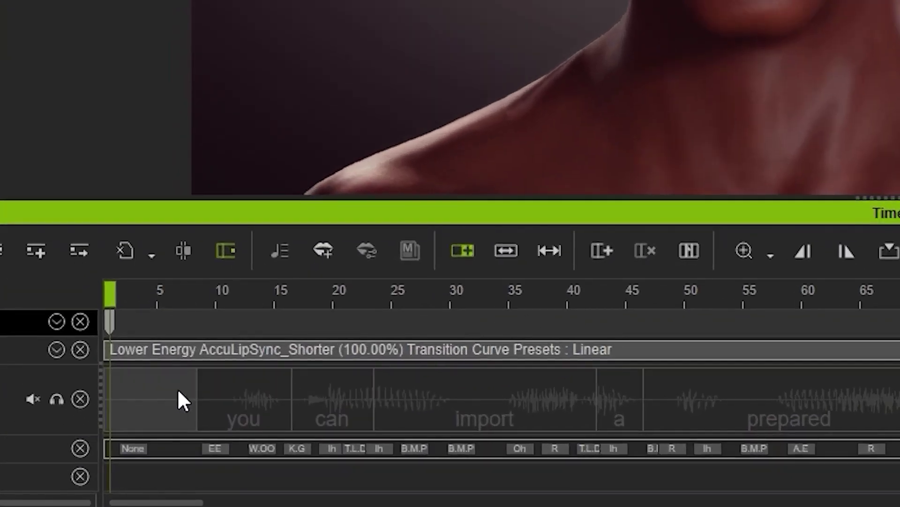
- Select the lip-sync Voice clip, recenter the character in view, and play the animation
click(233, 421)
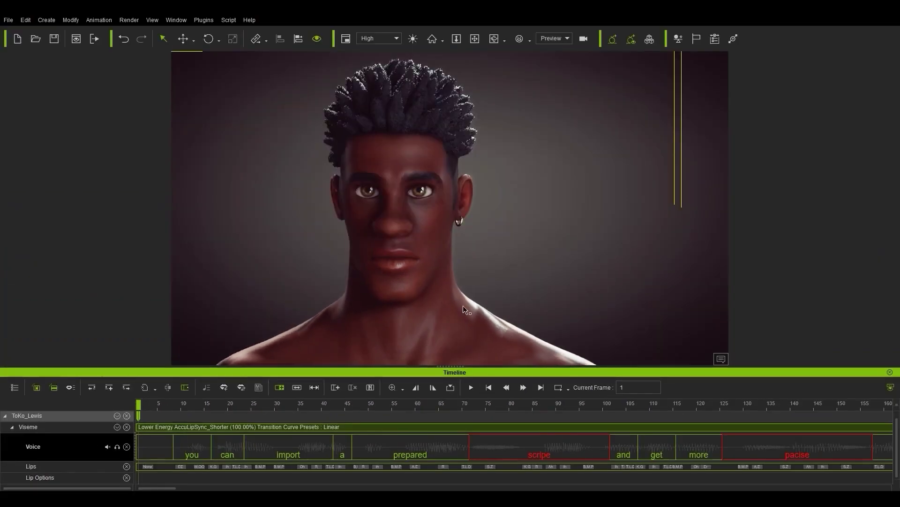
middle_drag(479, 303, 502, 303)
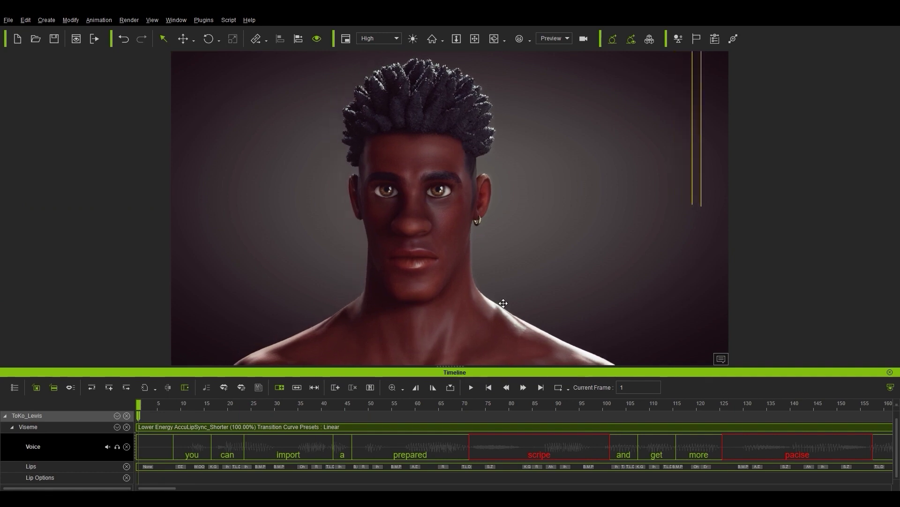
middle_drag(503, 303, 512, 303)
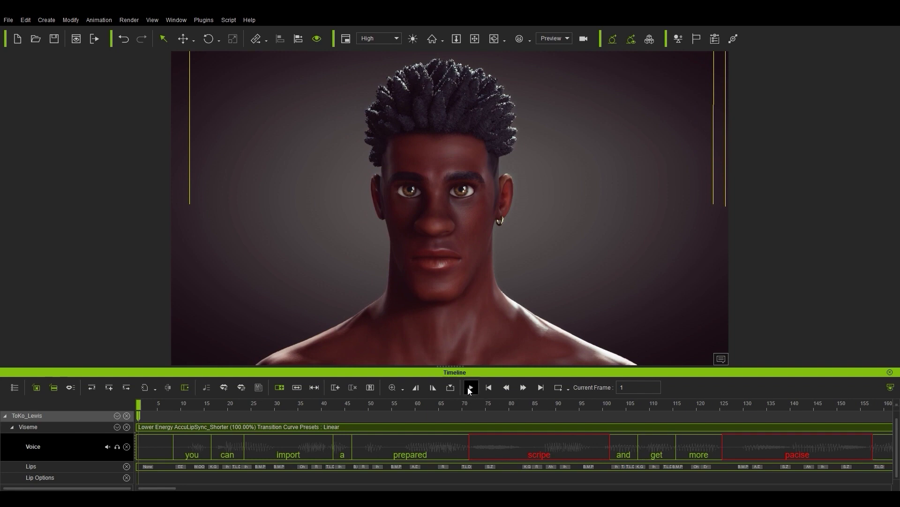
click(470, 388)
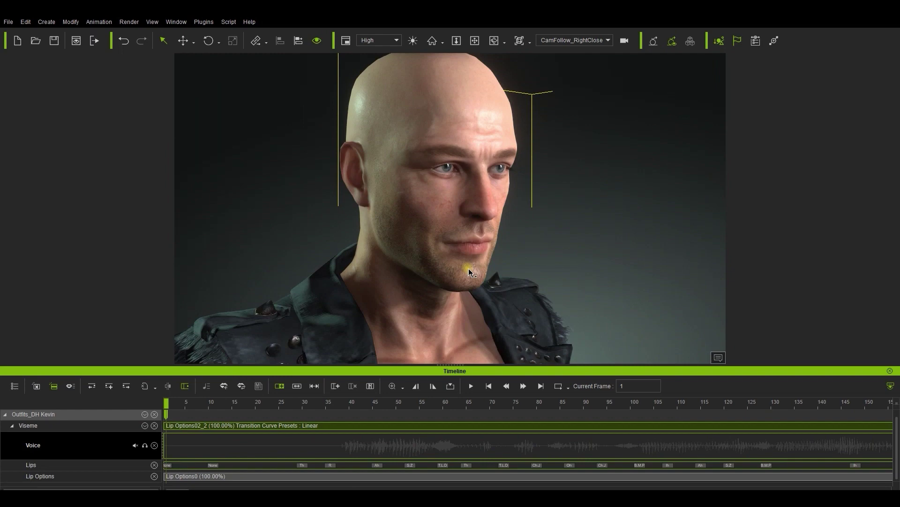
- Play and stop the bald character's animation, then rerun AccuLips from the Voice track menu
click(469, 386)
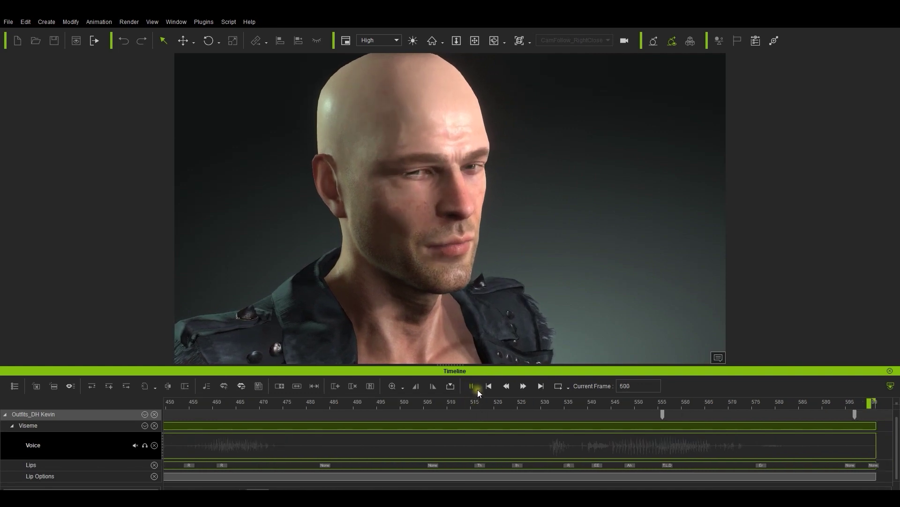
click(488, 386)
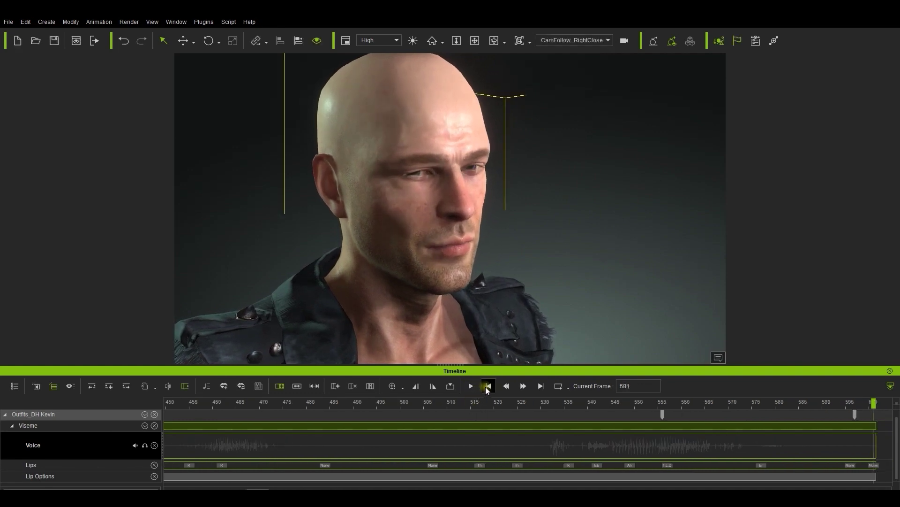
right_click(465, 440)
click(488, 406)
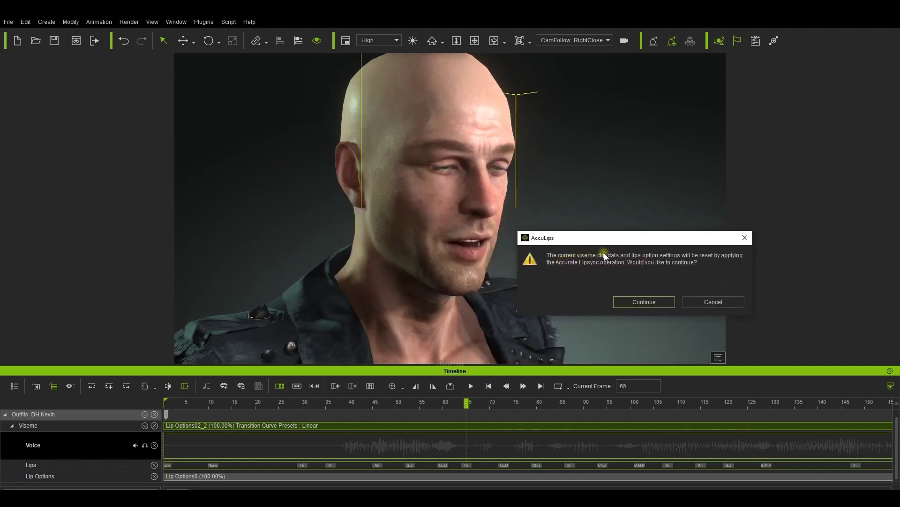